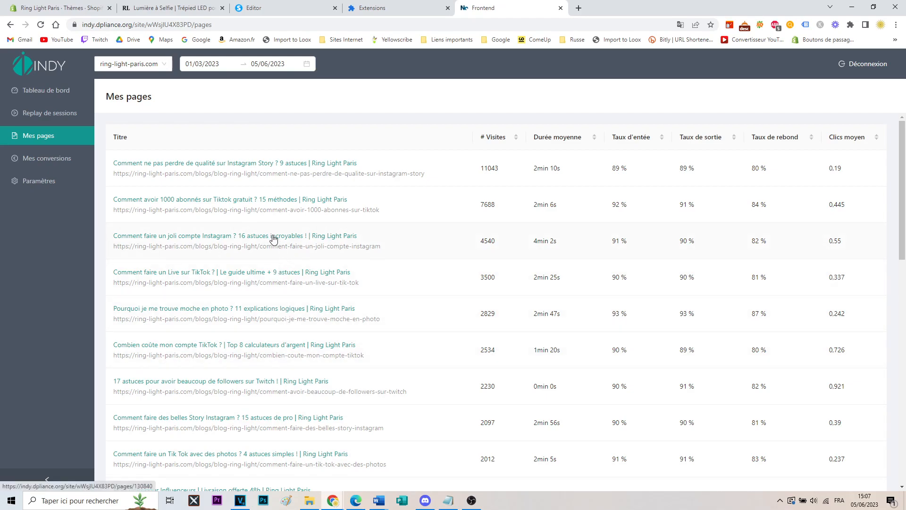
Open the statistics for the article "Comment faire un joli compte Instagram ?" and review its key metrics, retention curve and top referrers
click(183, 237)
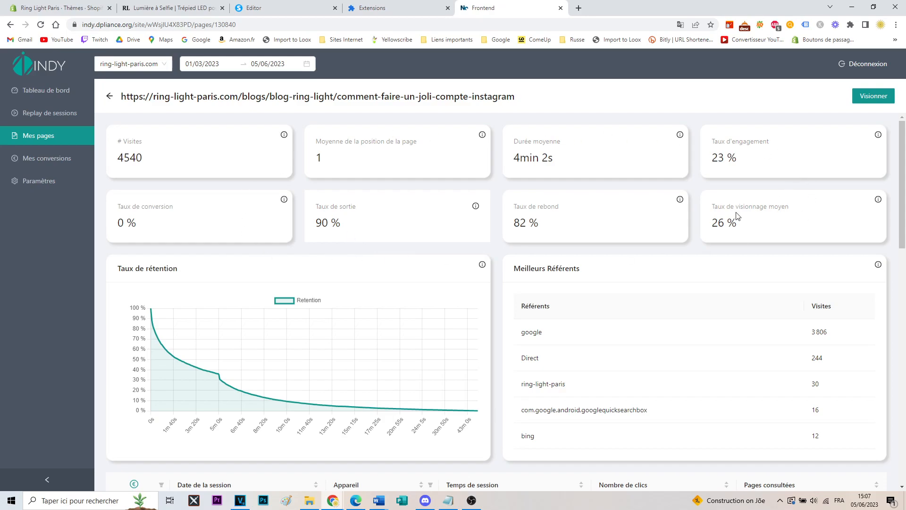
drag(154, 161, 121, 157)
click(299, 190)
scroll(288, 192, down, 3)
scroll(215, 185, up, 2)
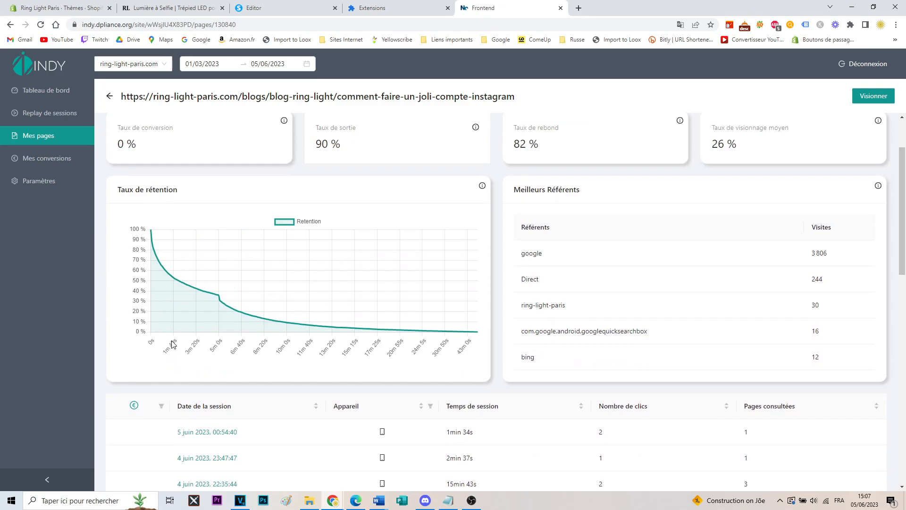
mouse_move(171, 313)
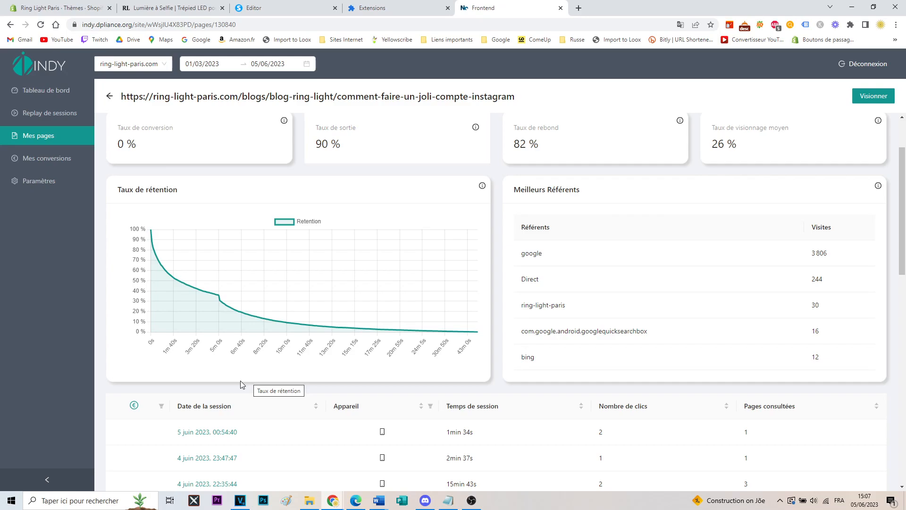
mouse_move(401, 330)
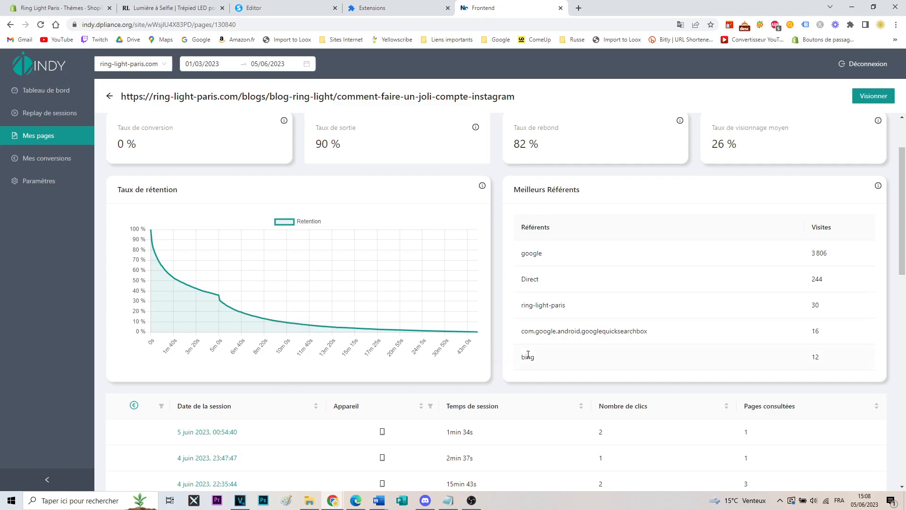
scroll(528, 355, up, 2)
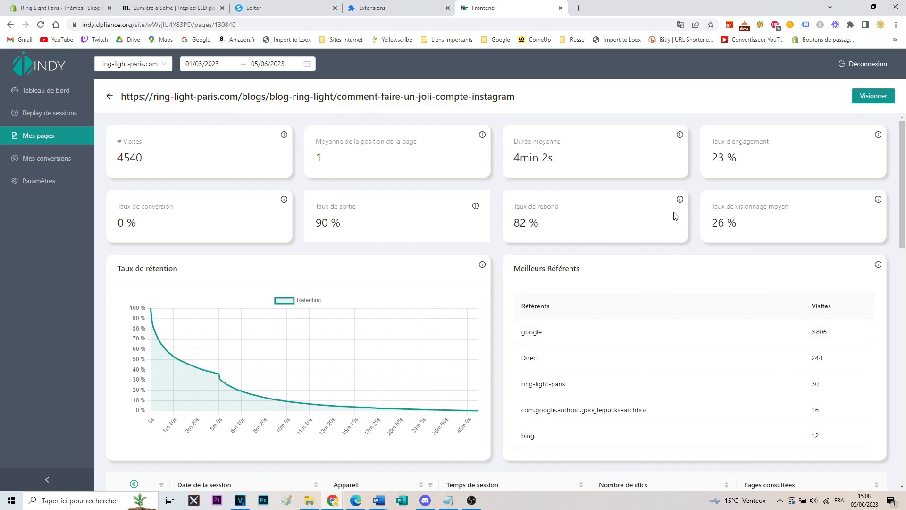
Open the article's click heatmap and examine the clicks from the header image down to the page-layout advice in Astuce n°2
click(863, 97)
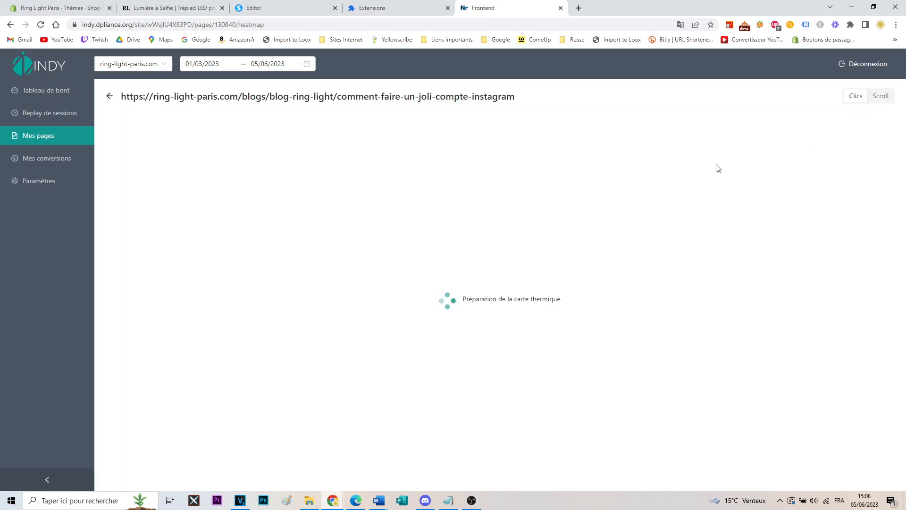
scroll(670, 267, down, 10)
scroll(717, 249, up, 10)
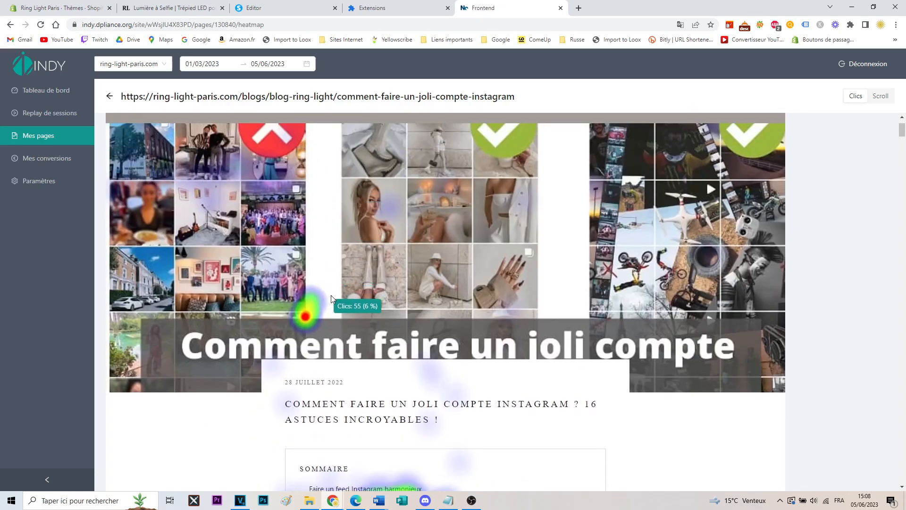
scroll(670, 313, down, 8)
scroll(669, 312, down, 15)
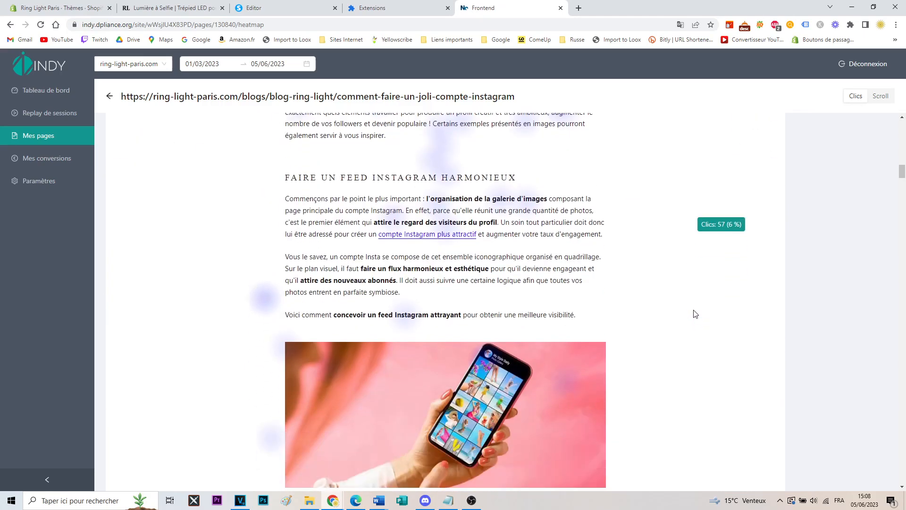
scroll(695, 313, down, 15)
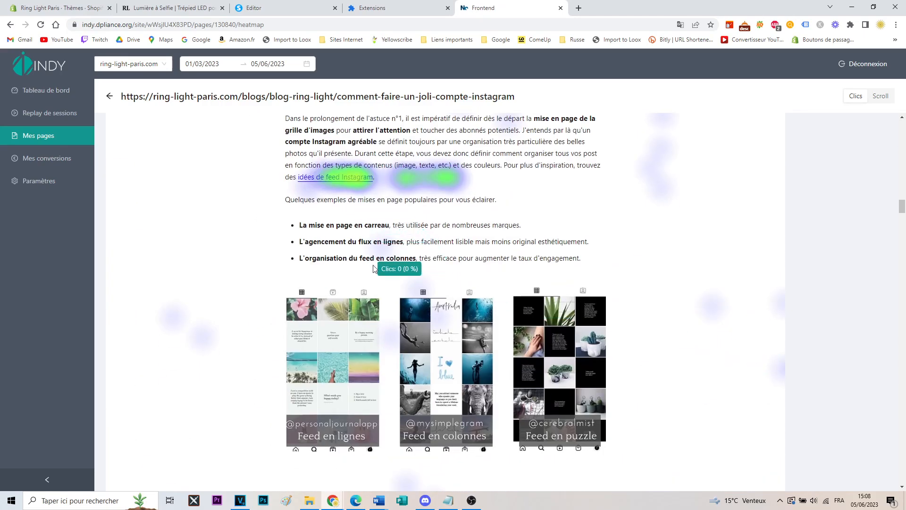
Examine the click distribution around the "Voir le produit" Ring Light banner in Astuce n°4 and the filter advice in Astuce n°5
scroll(731, 330, down, 15)
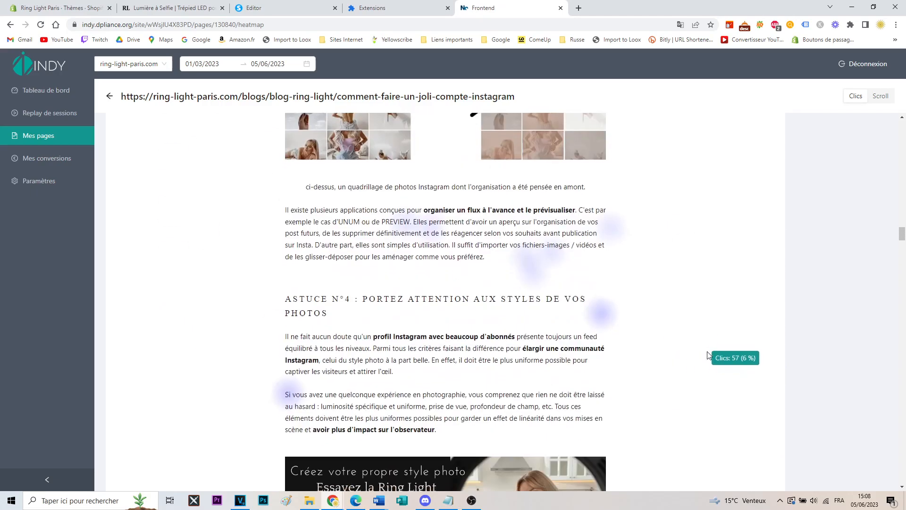
scroll(708, 355, down, 5)
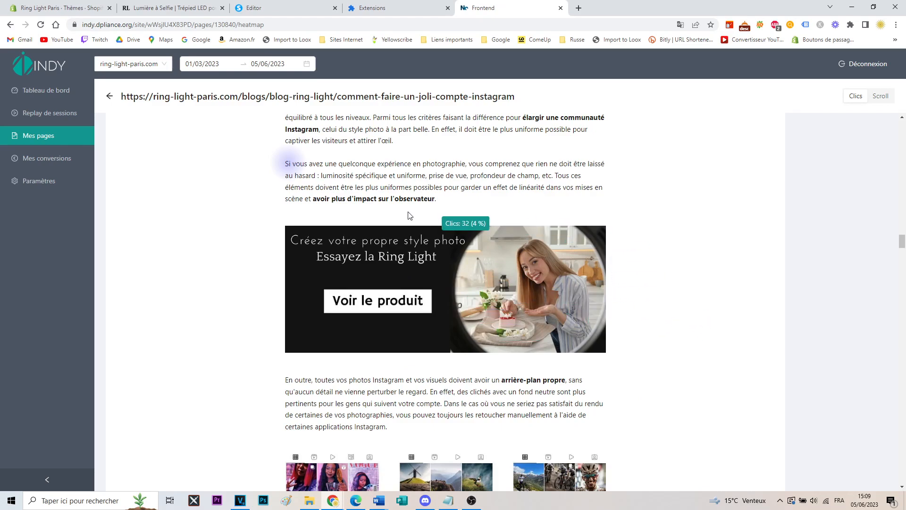
scroll(680, 316, down, 1)
scroll(680, 315, down, 3)
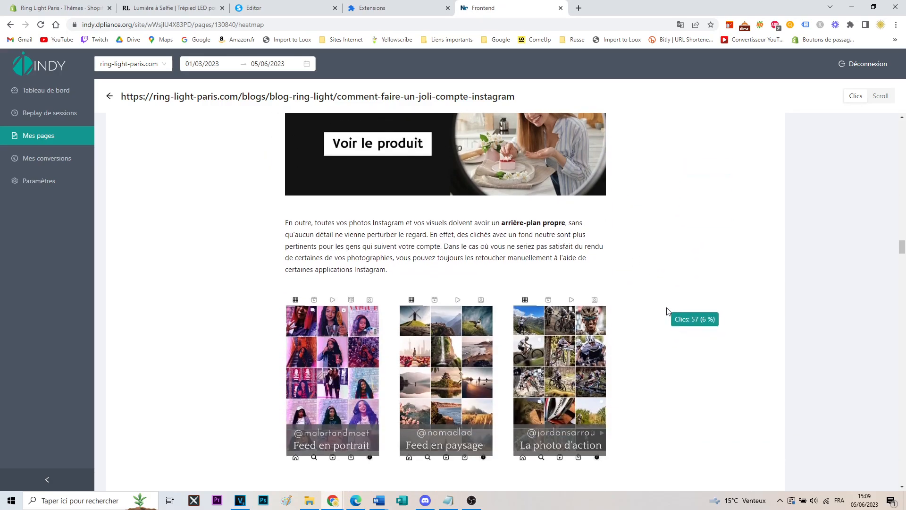
scroll(667, 311, down, 5)
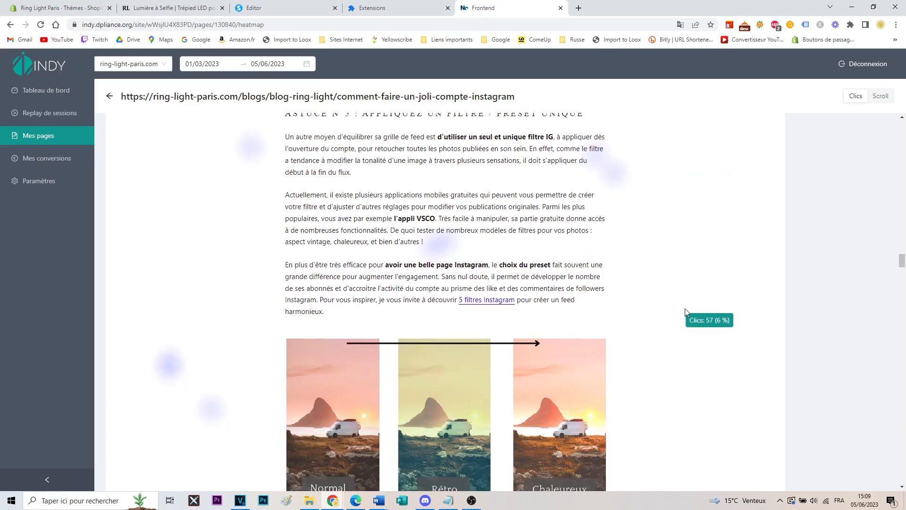
scroll(748, 336, down, 5)
scroll(748, 336, up, 20)
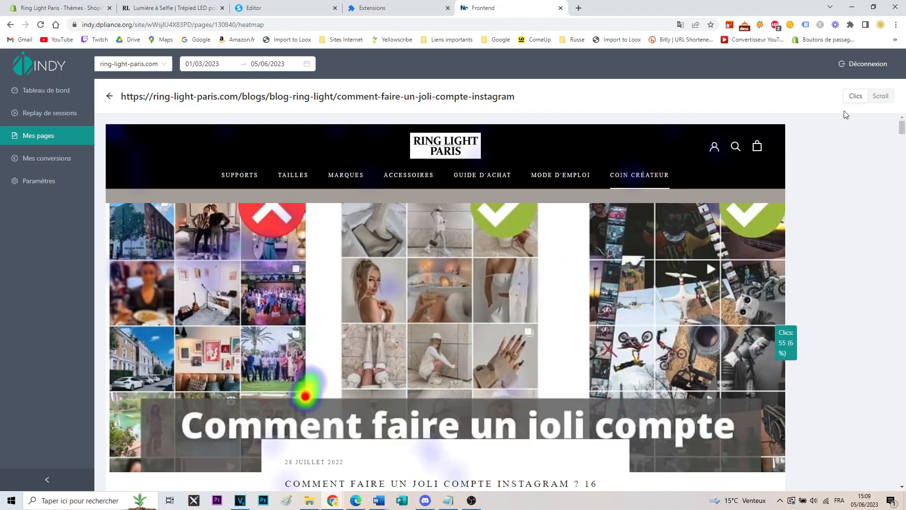
Switch the heatmap to scroll data and examine how many readers reach the header, title, summary and introduction
click(880, 97)
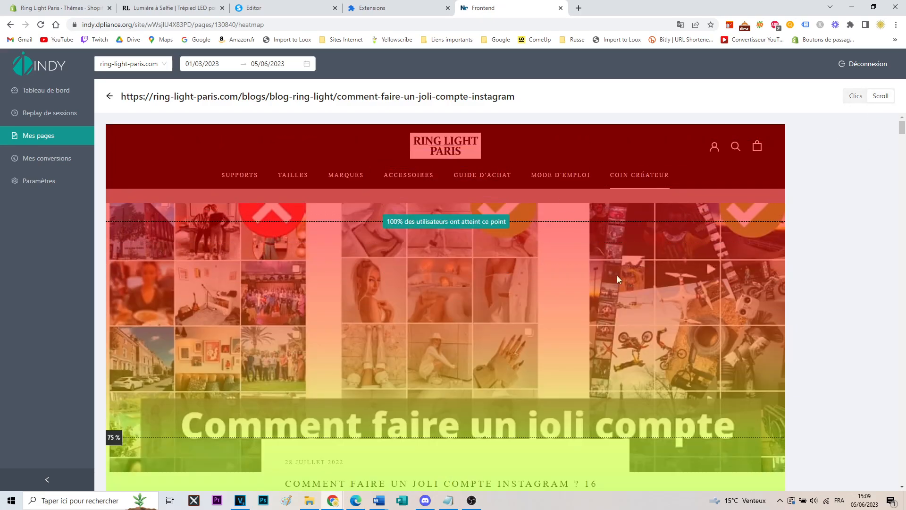
scroll(650, 317, down, 5)
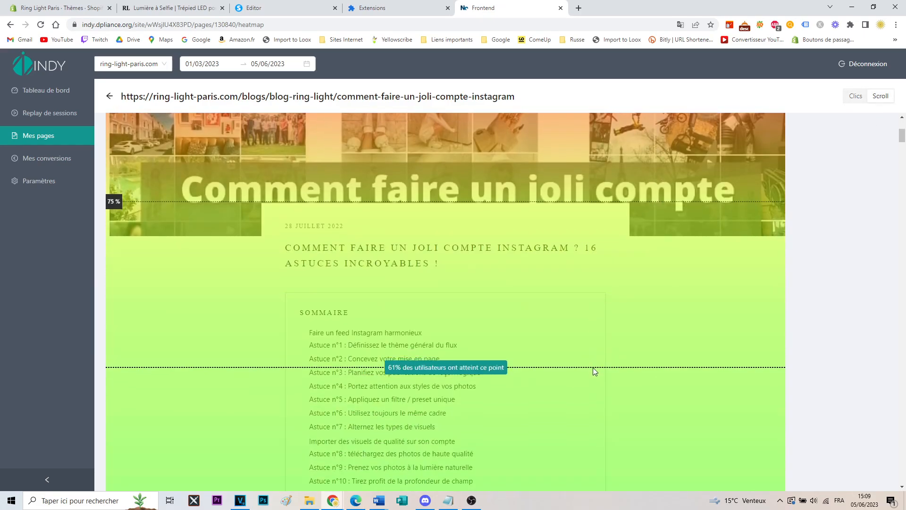
scroll(651, 339, up, 5)
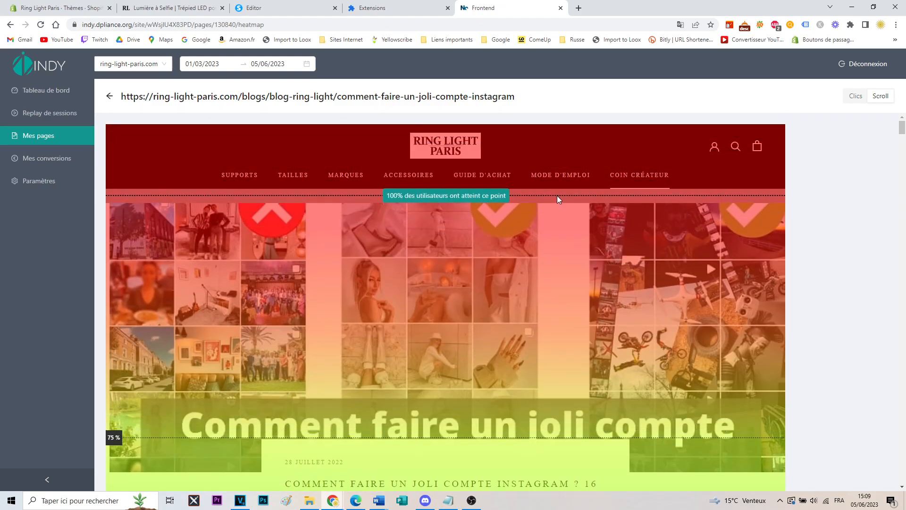
scroll(557, 195, down, 3)
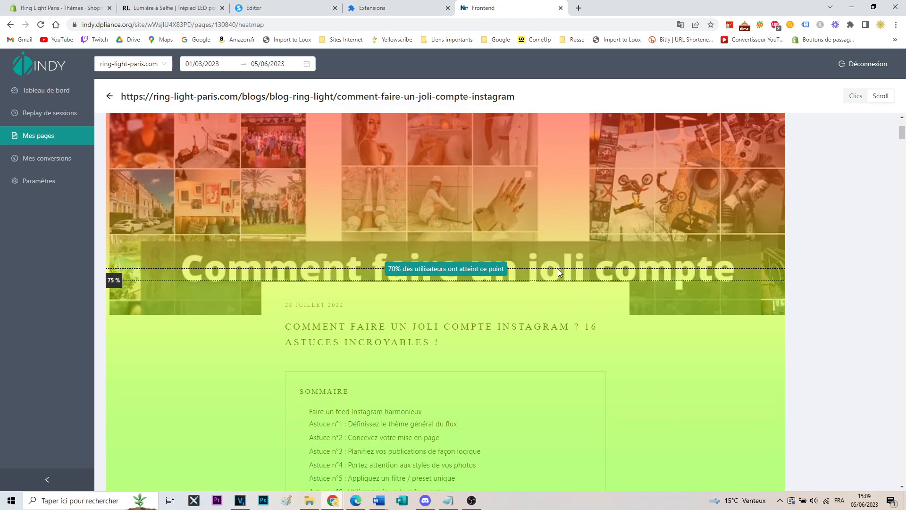
scroll(558, 257, up, 3)
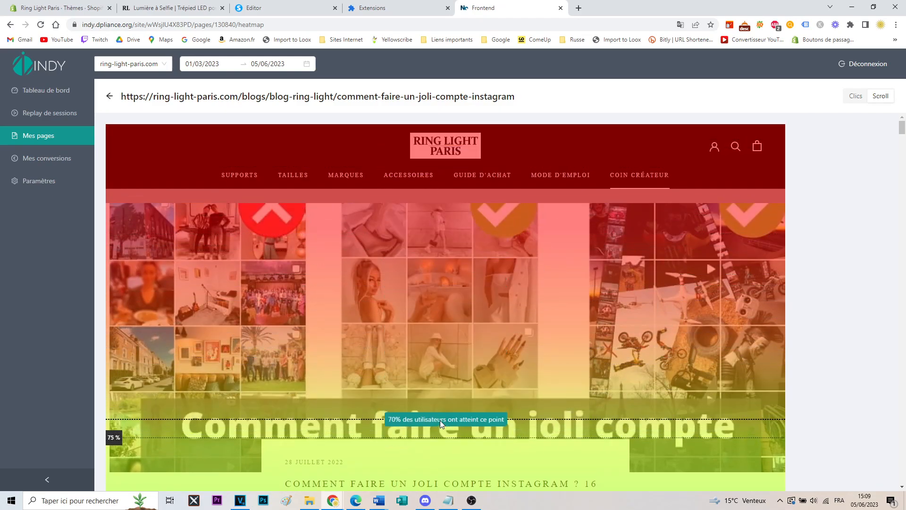
scroll(523, 363, down, 6)
scroll(543, 309, down, 2)
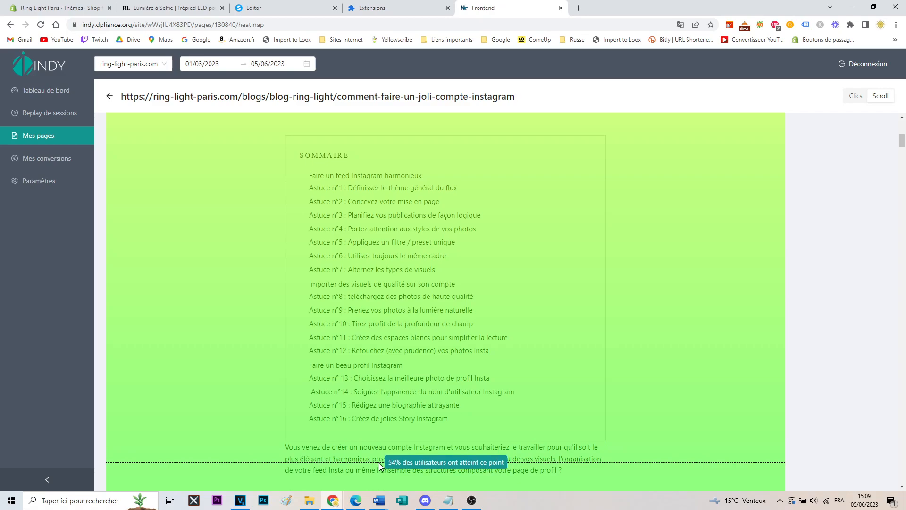
scroll(380, 439, down, 3)
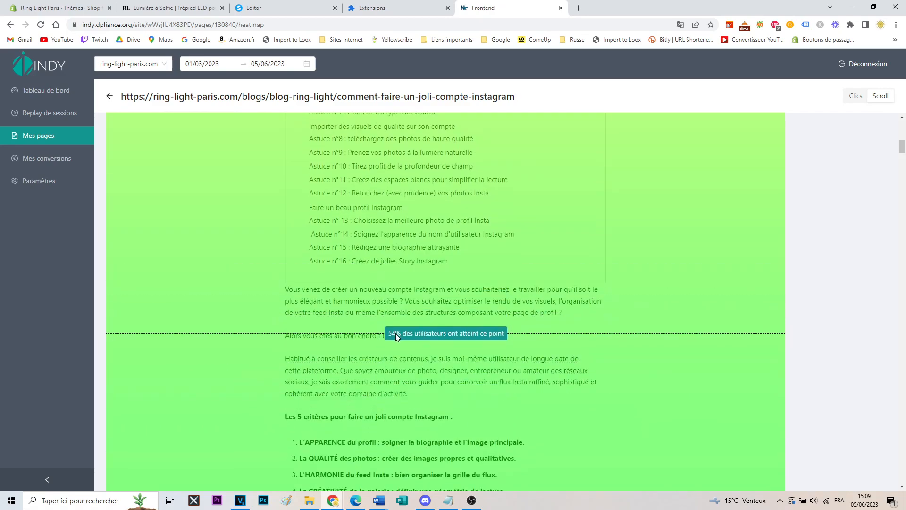
scroll(411, 321, up, 6)
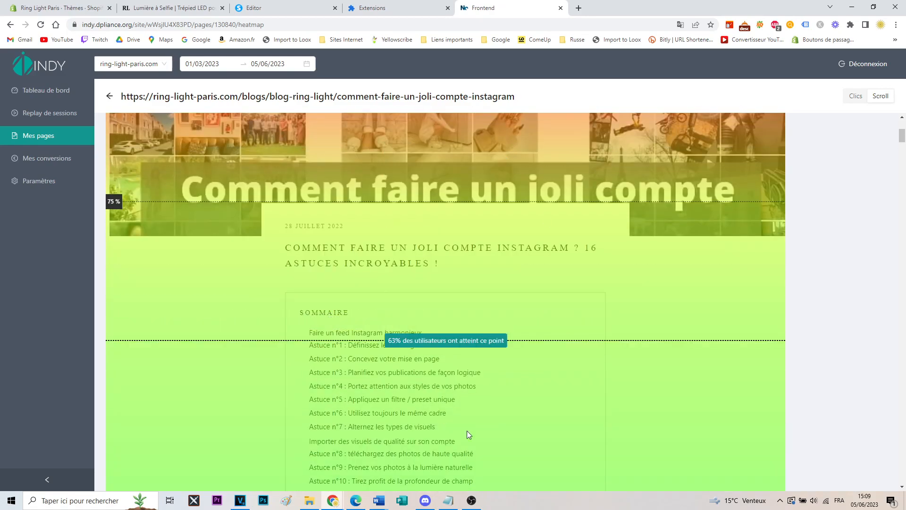
scroll(457, 391, down, 6)
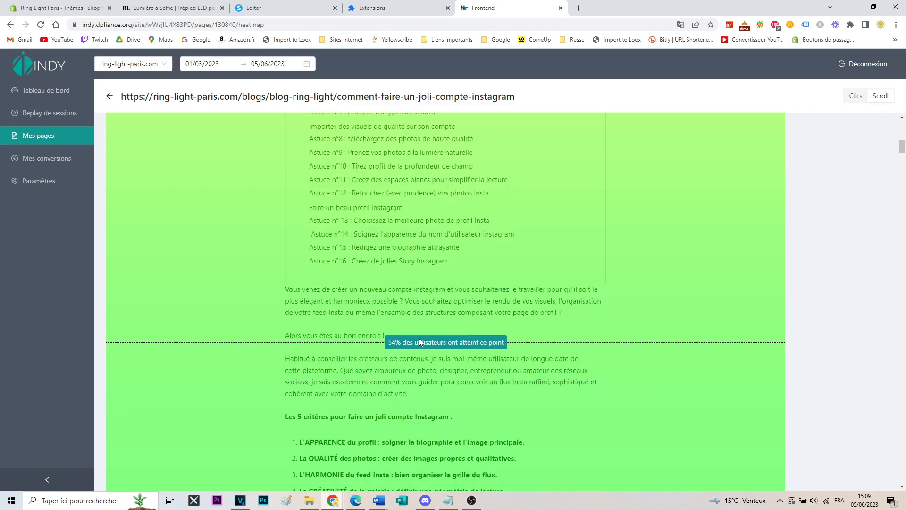
Examine the scroll reach through the article body, from the five criteria and the video down to Astuce n°3
scroll(419, 341, down, 5)
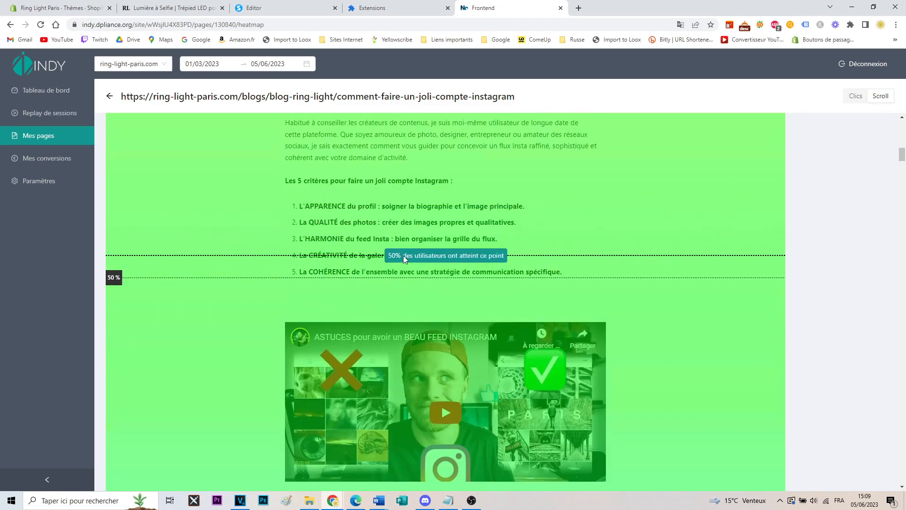
scroll(405, 253, down, 1)
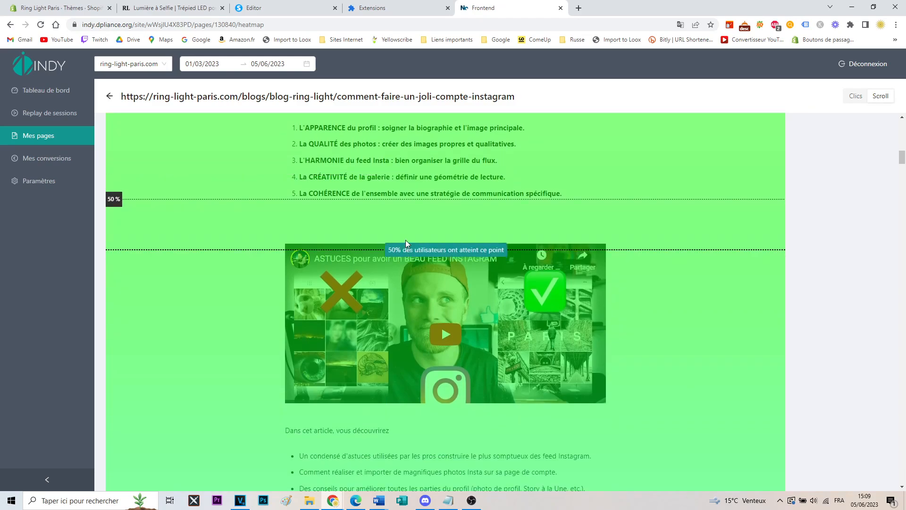
scroll(404, 290, down, 10)
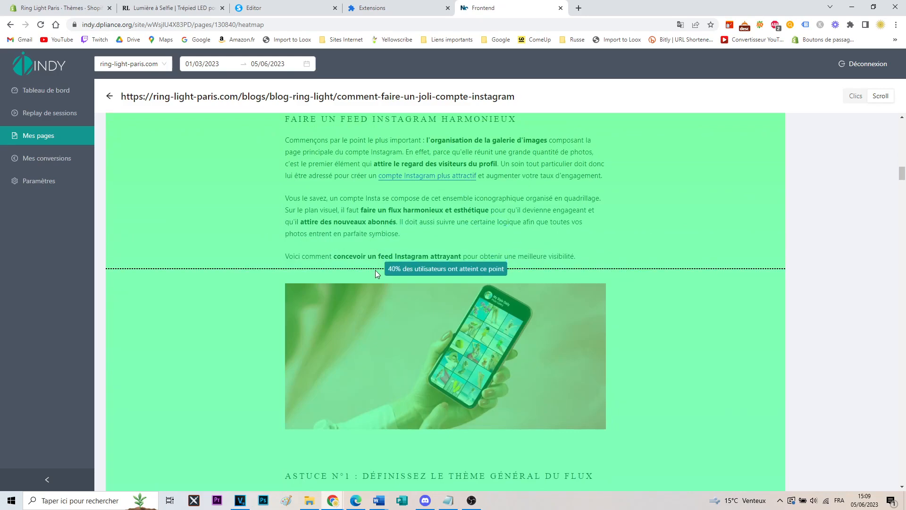
scroll(375, 270, down, 3)
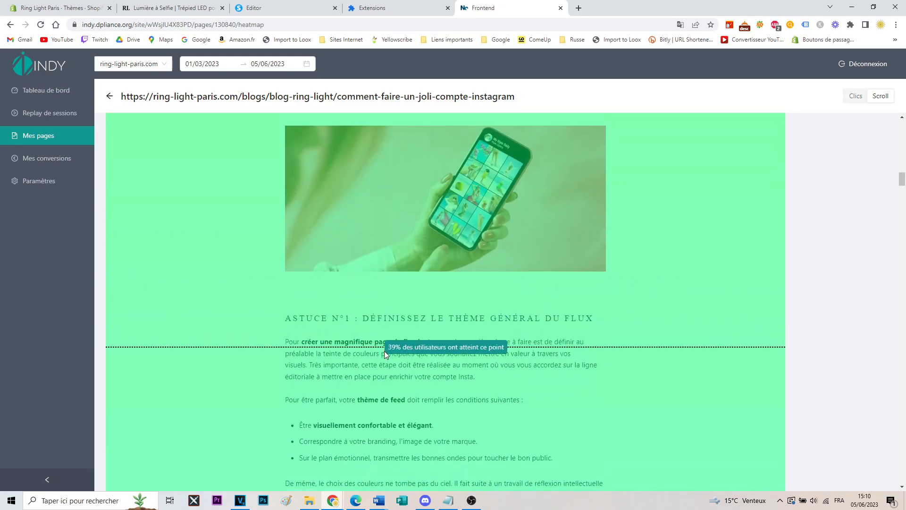
scroll(380, 361, down, 3)
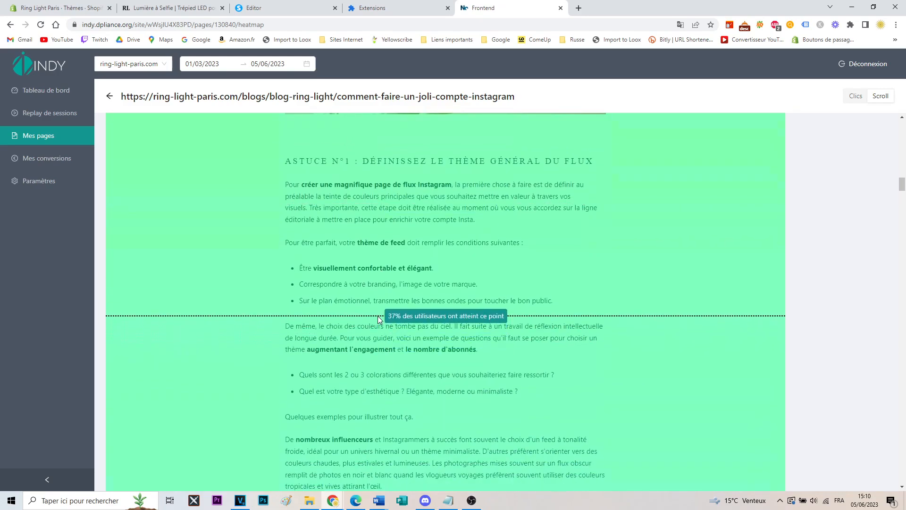
scroll(378, 321, down, 3)
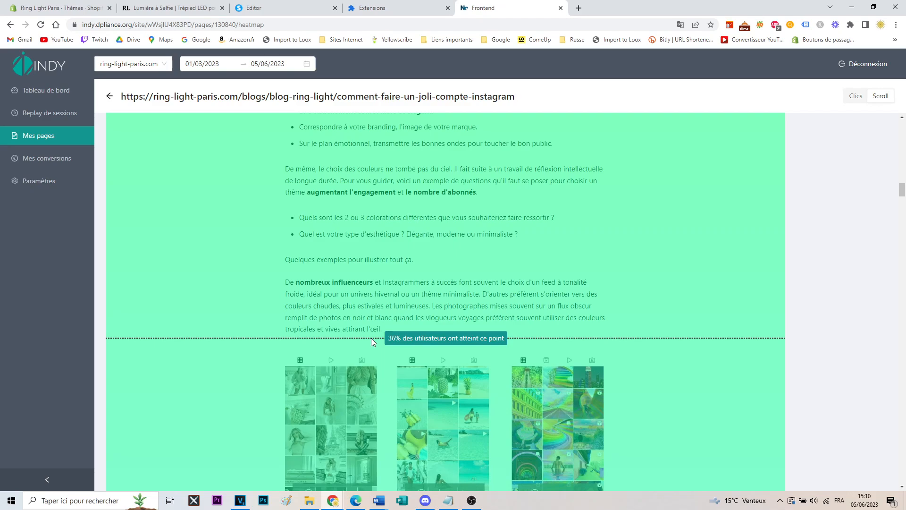
scroll(371, 338, down, 2)
scroll(371, 338, down, 4)
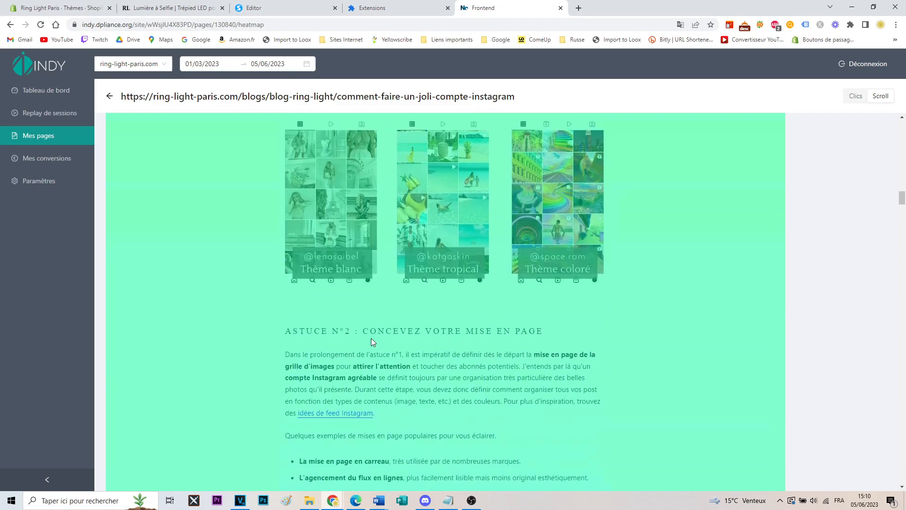
scroll(371, 338, down, 2)
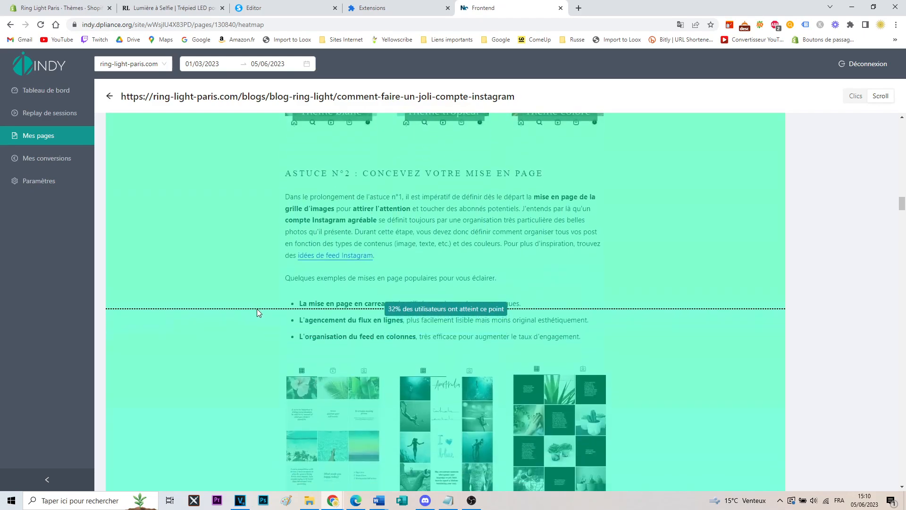
scroll(412, 194, down, 3)
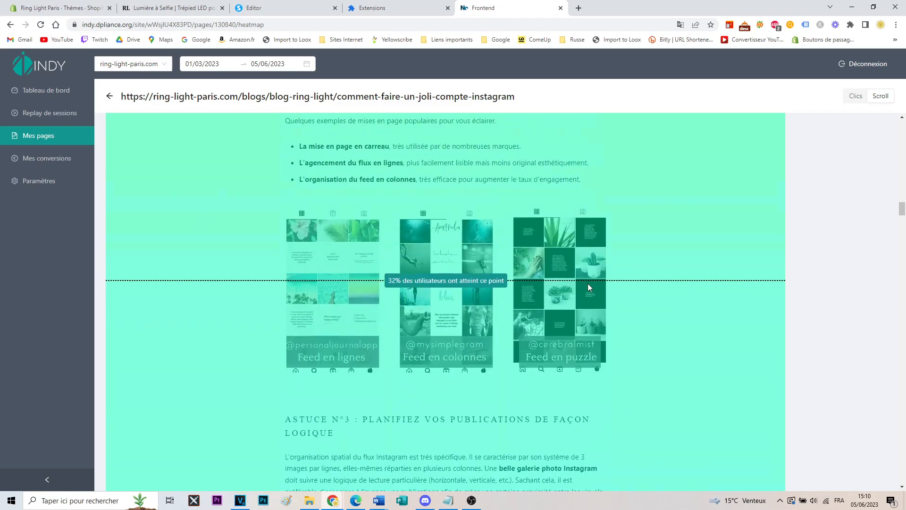
scroll(673, 290, down, 3)
scroll(672, 289, down, 4)
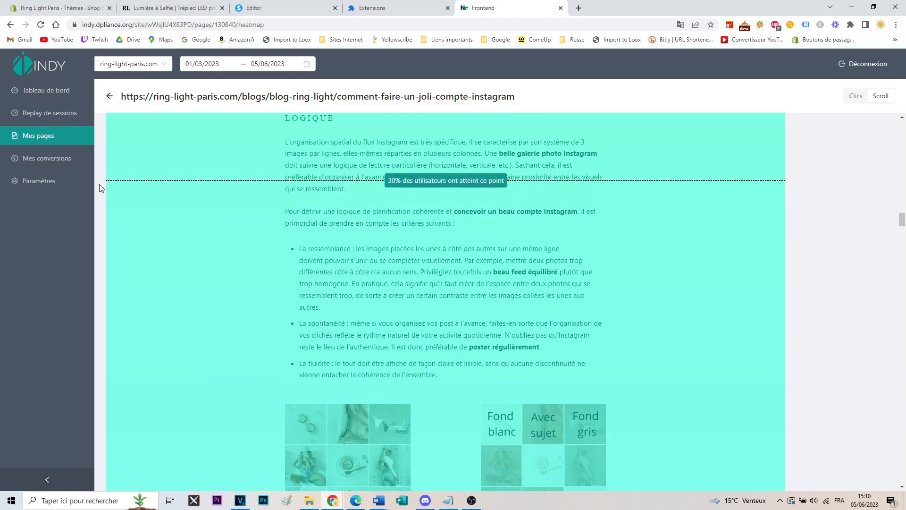
Open the account's subscription settings to view the plan, its status and the billing history
click(43, 187)
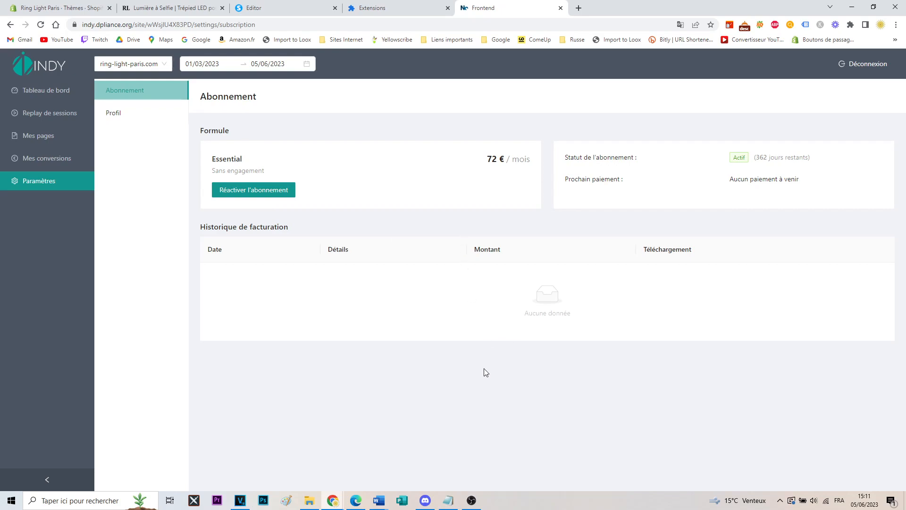
click(471, 500)
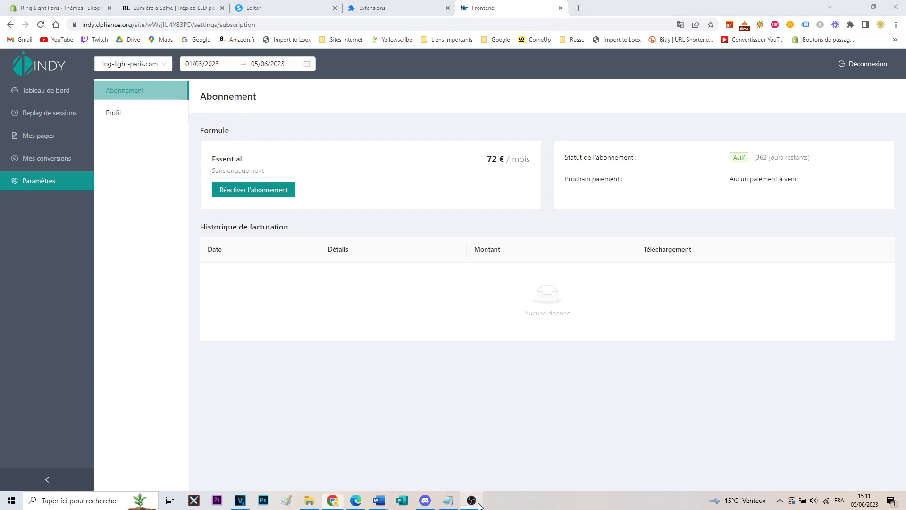